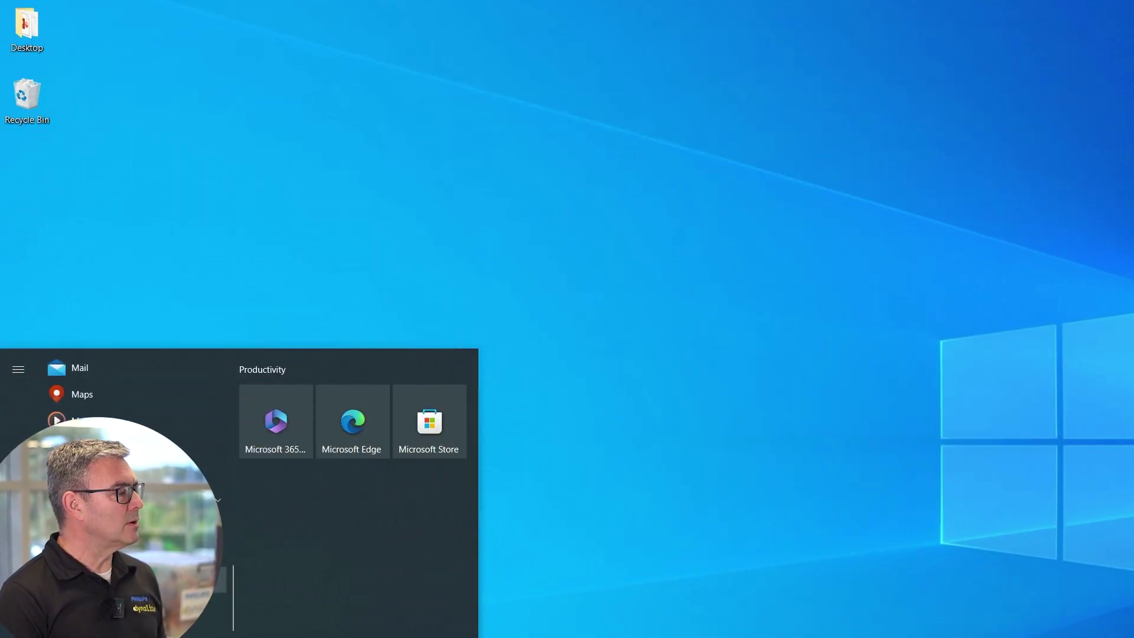
- Launch Philips Dynalite System Manager Configuration and move its window clear of the desktop's left side
scroll(112, 490, down, 10)
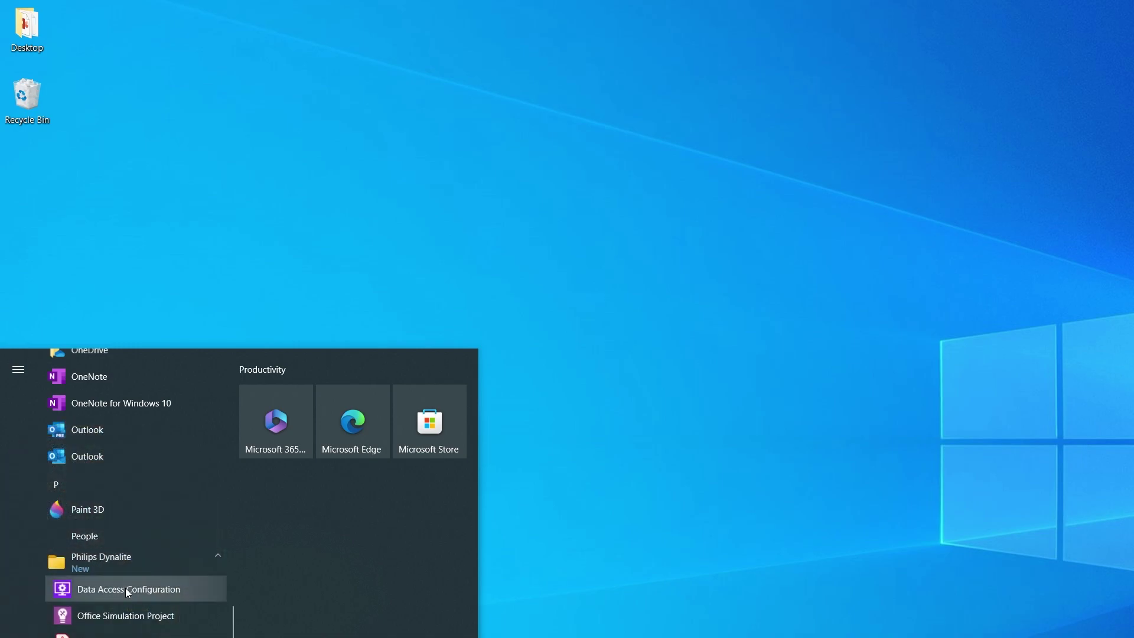
scroll(125, 587, down, 3)
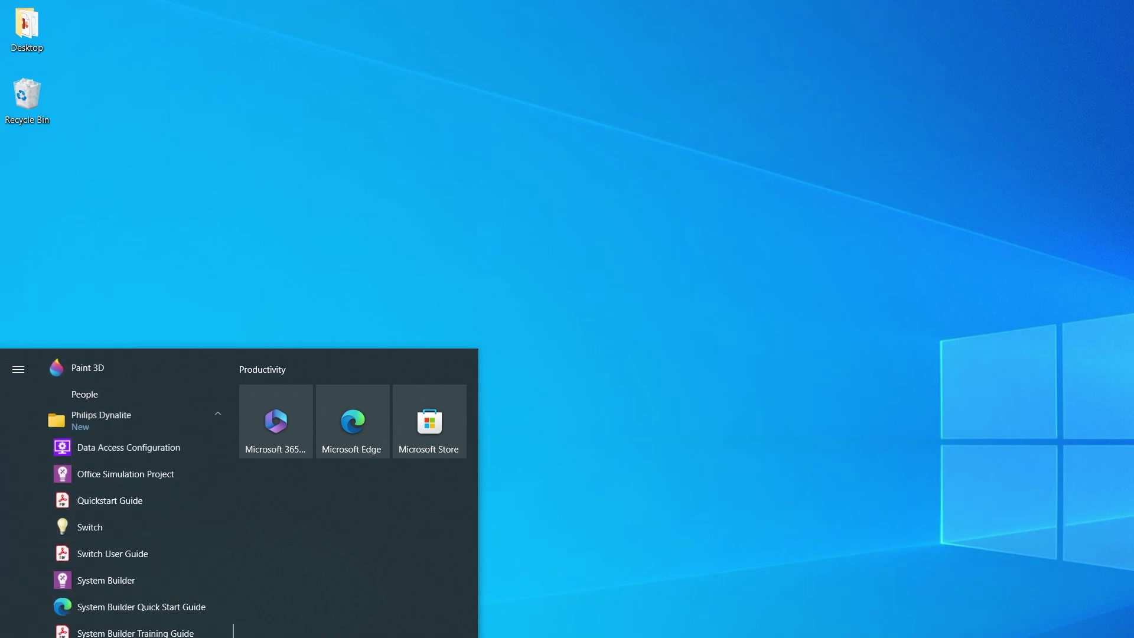
click(496, 455)
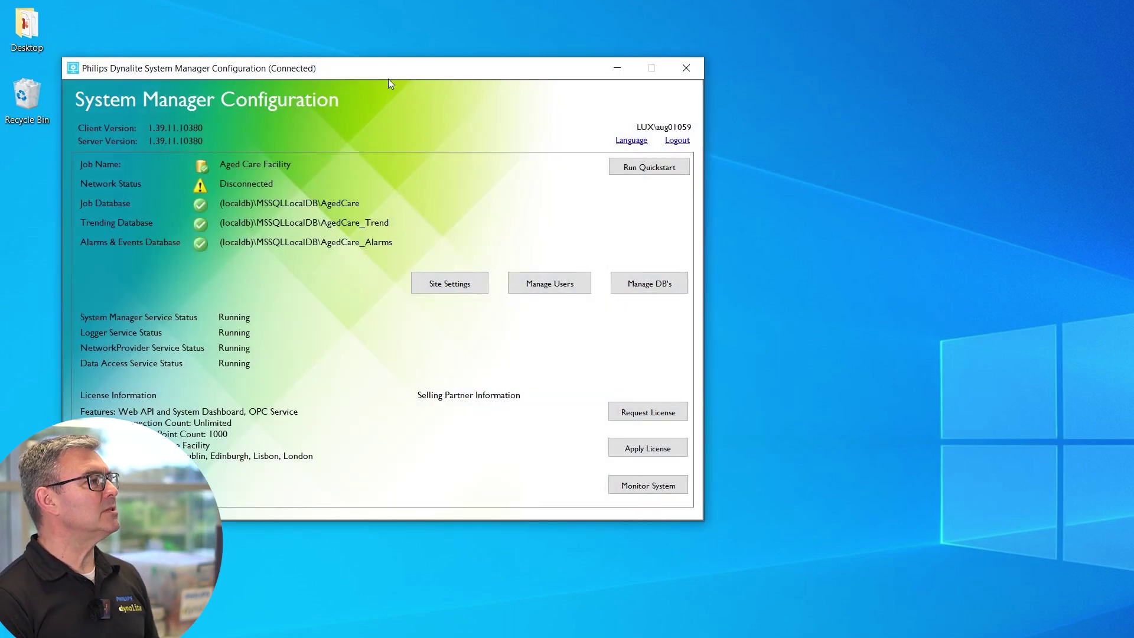
drag(380, 69, 763, 147)
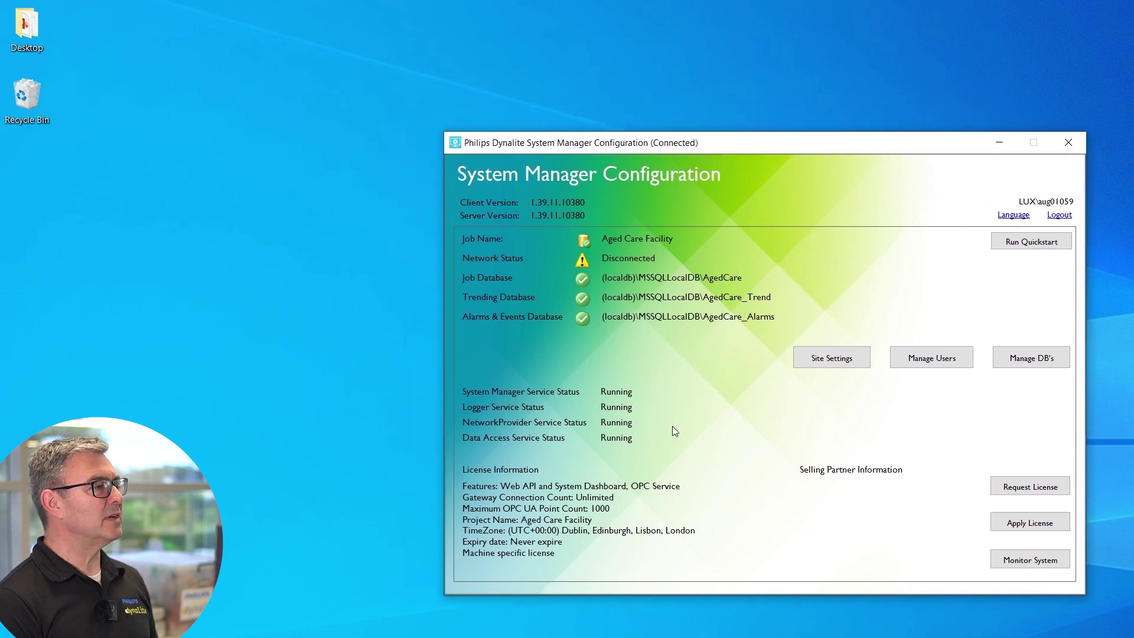
- Add the local Windows user to user access management, with membership in the BUILTIN\Site Owners tenancy group and the Normal Users role
click(936, 363)
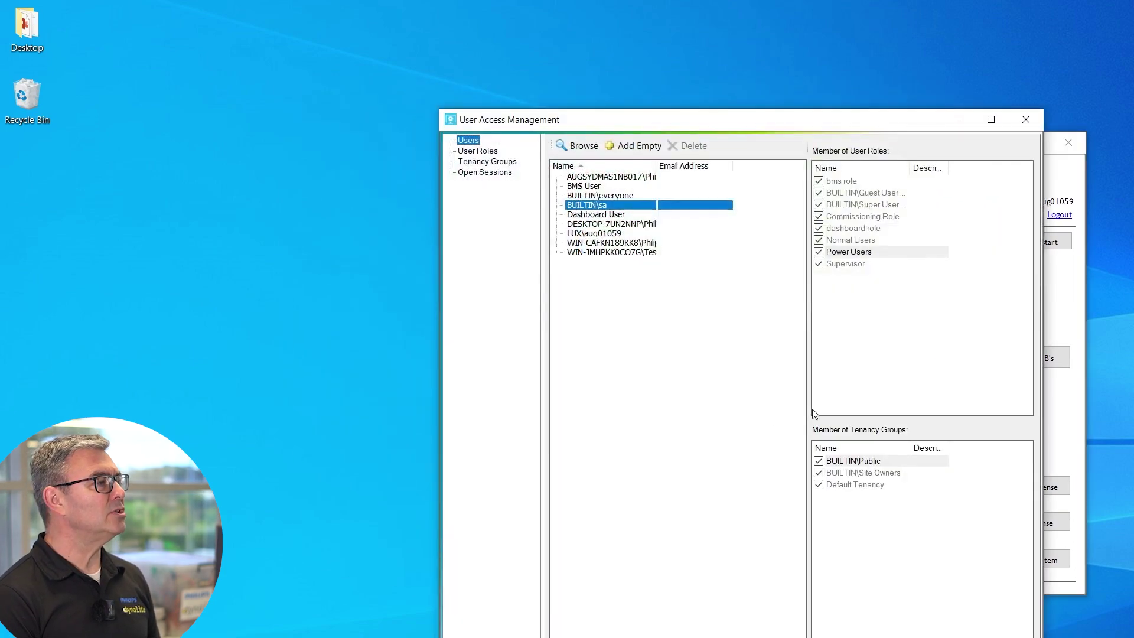
click(576, 146)
click(541, 259)
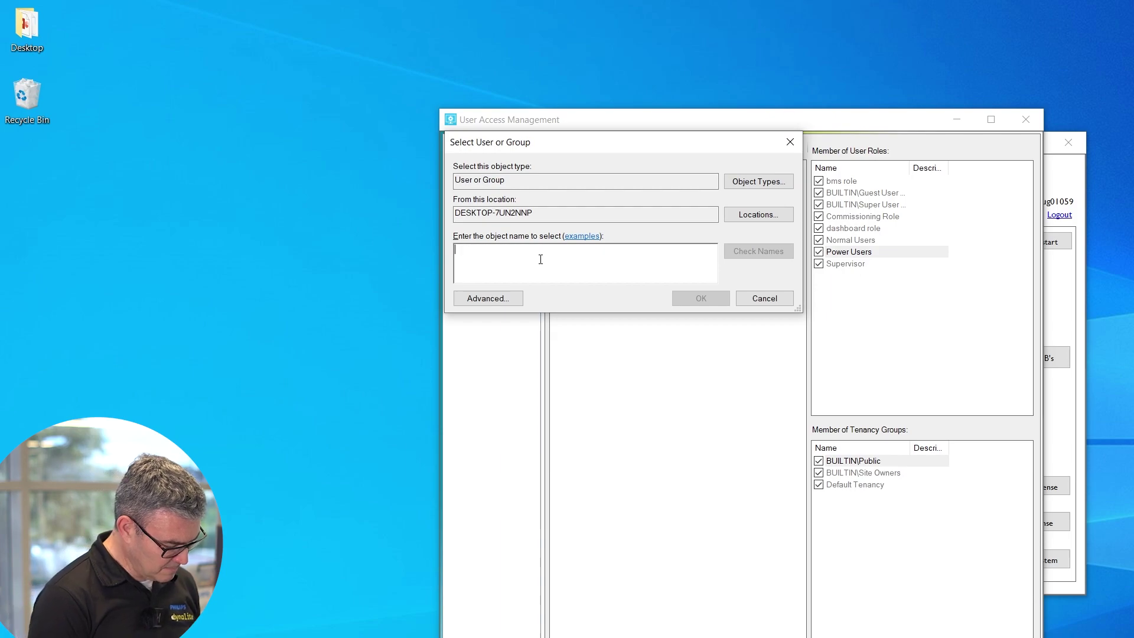
text(Emma)
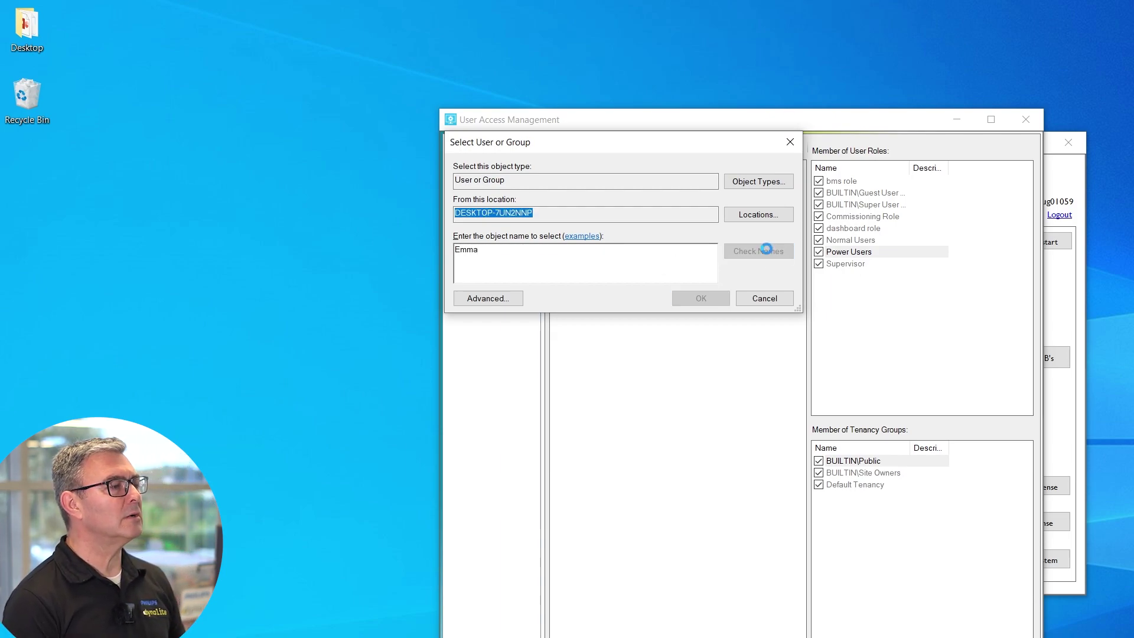
click(768, 251)
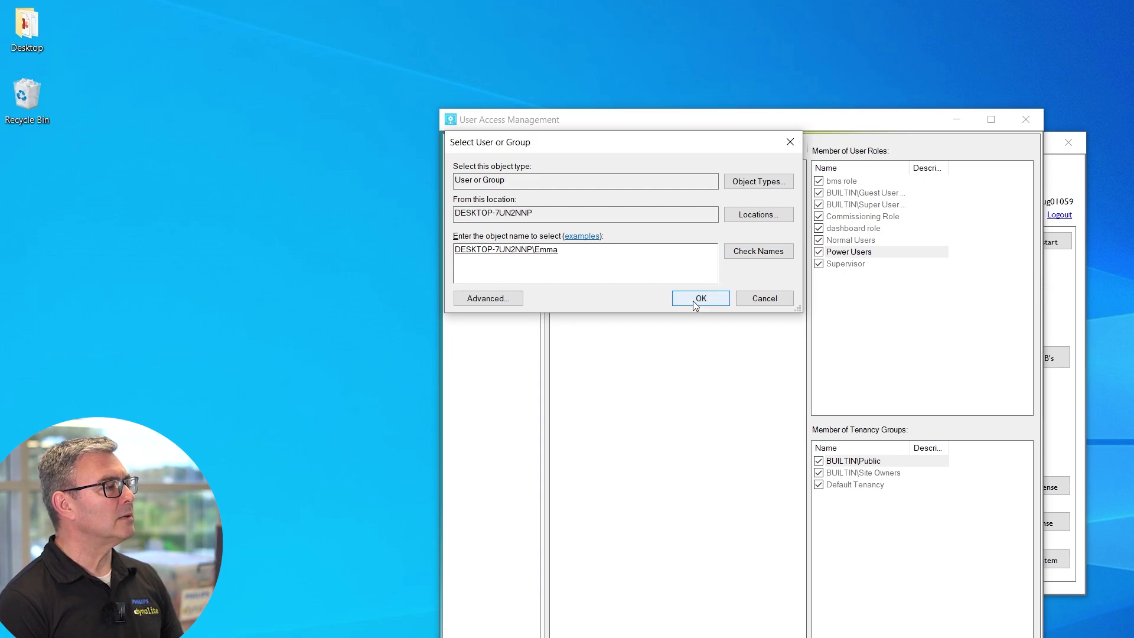
click(693, 300)
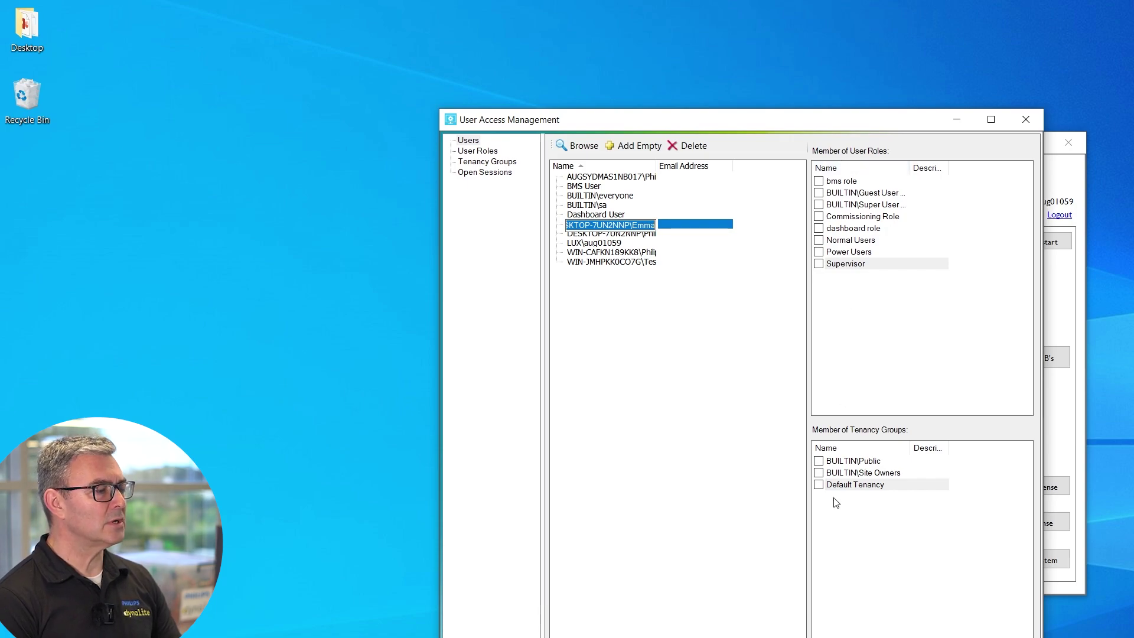
click(819, 473)
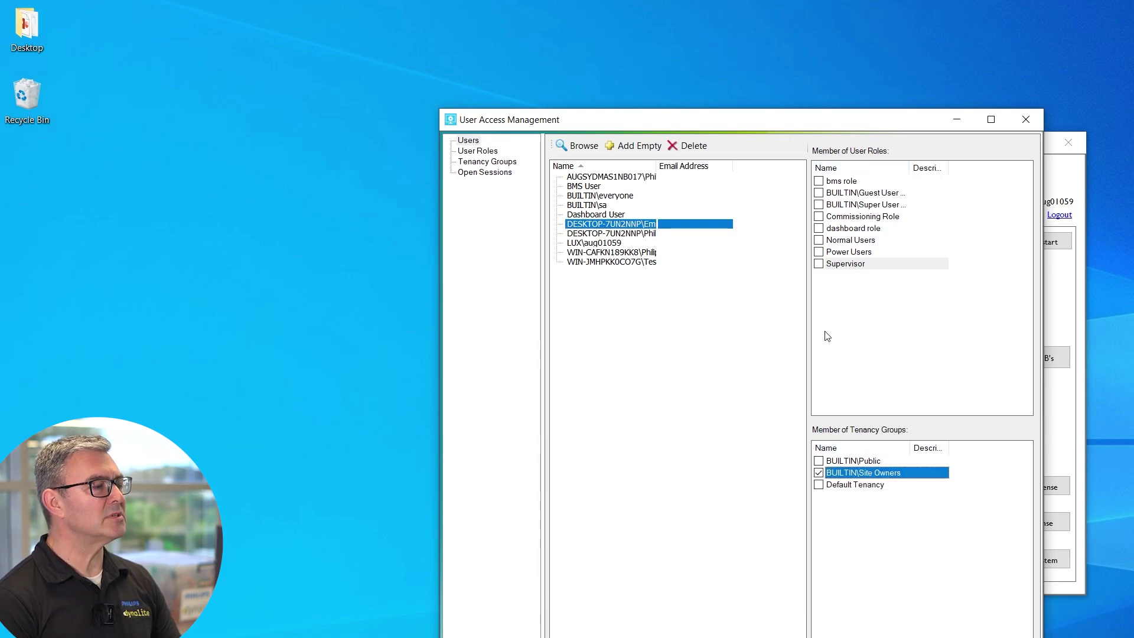
click(819, 241)
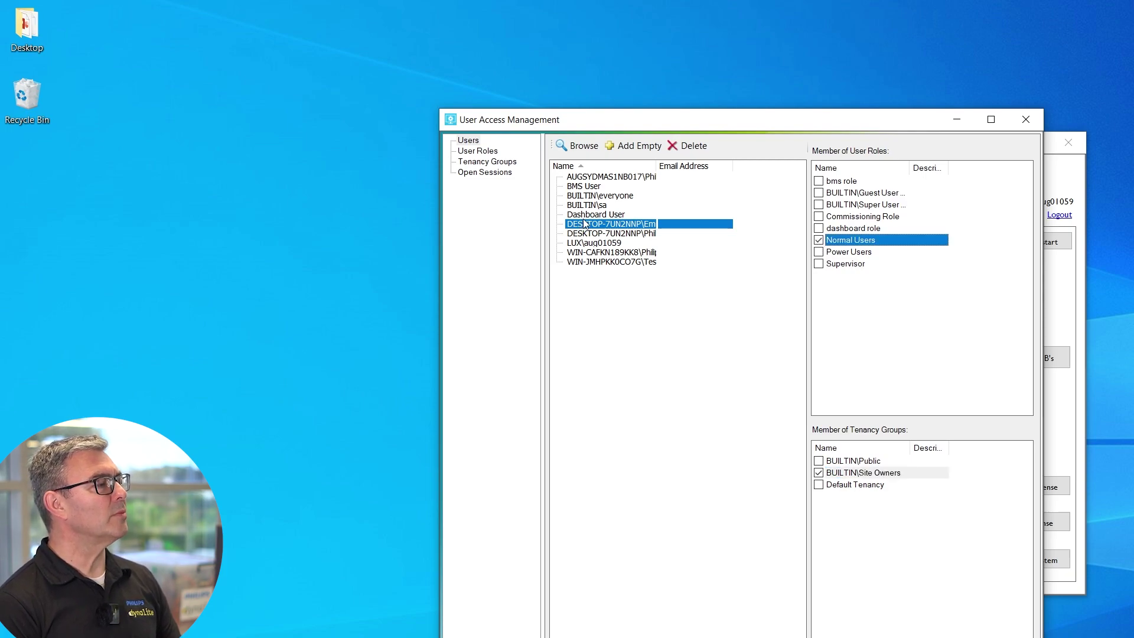
- Disallow Alerts View, Reports View and Maintenance View for the Normal Users role, and close user management and the configuration window
click(474, 152)
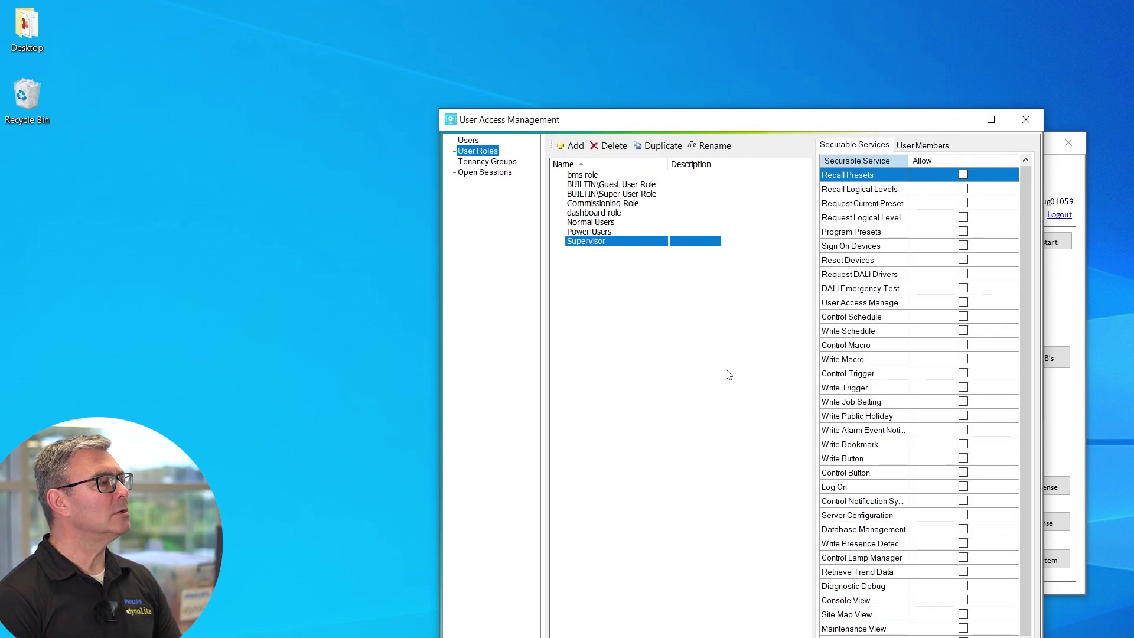
click(607, 224)
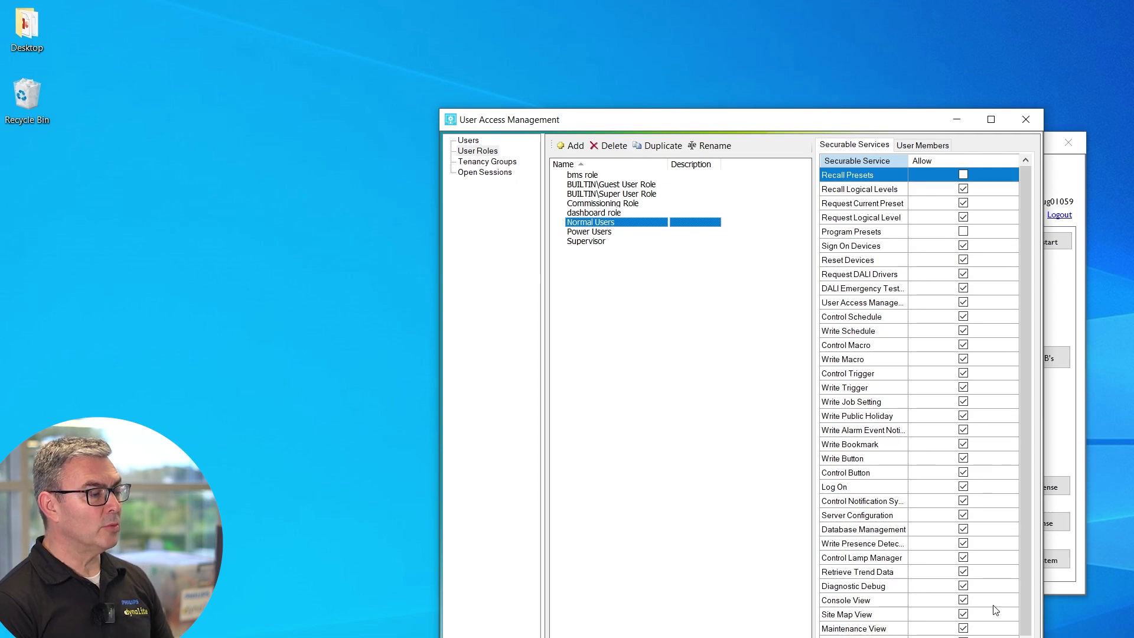
scroll(996, 610, down, 1)
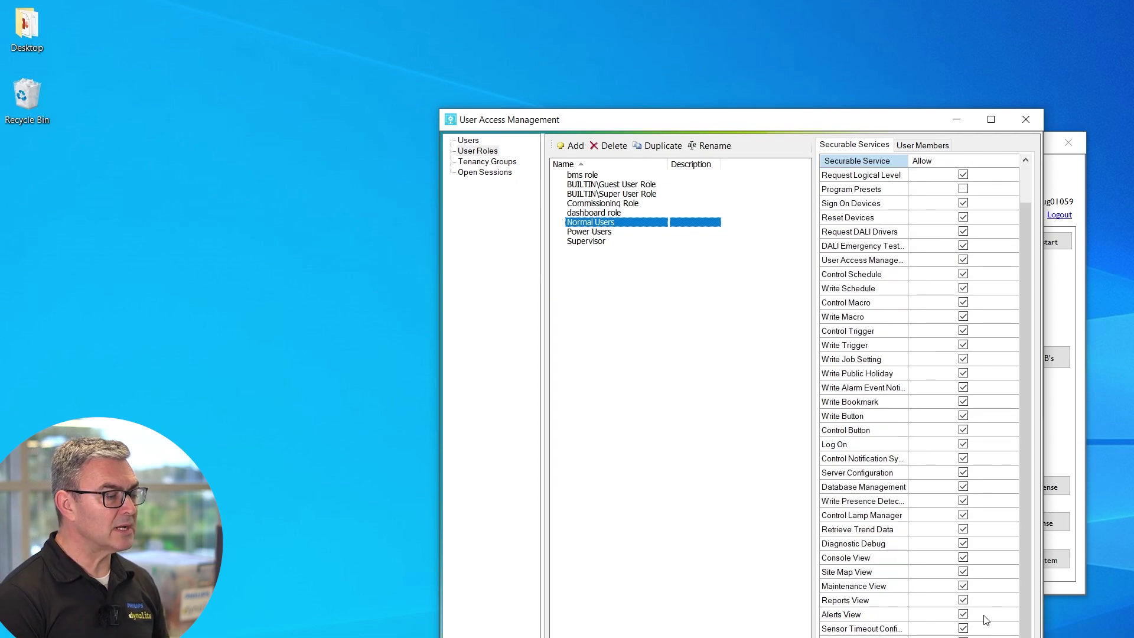
click(963, 614)
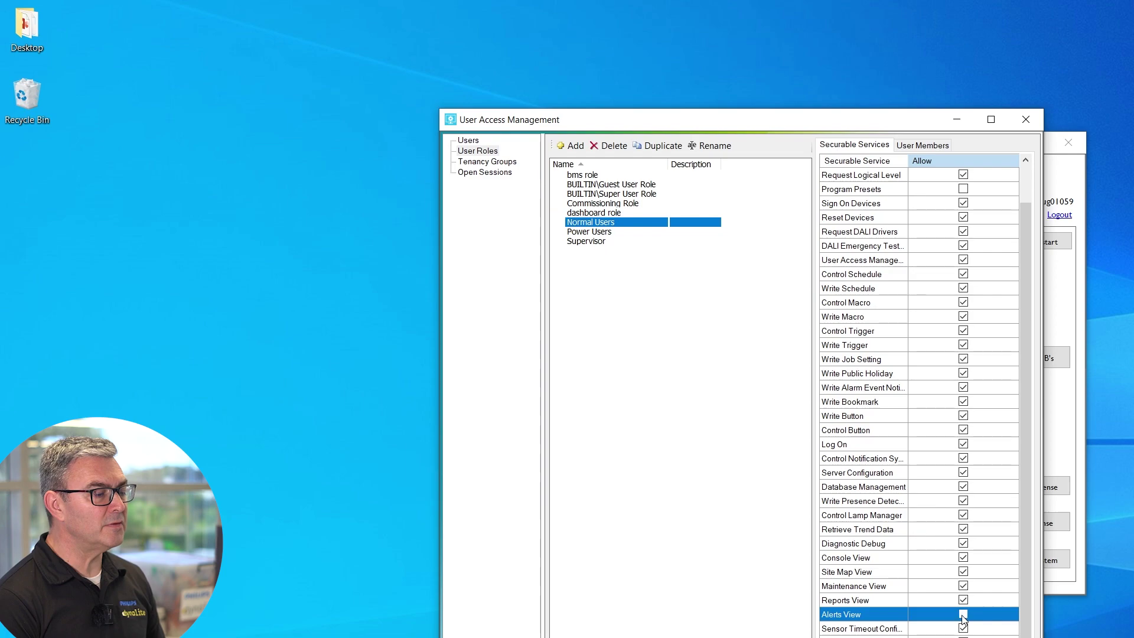
click(962, 601)
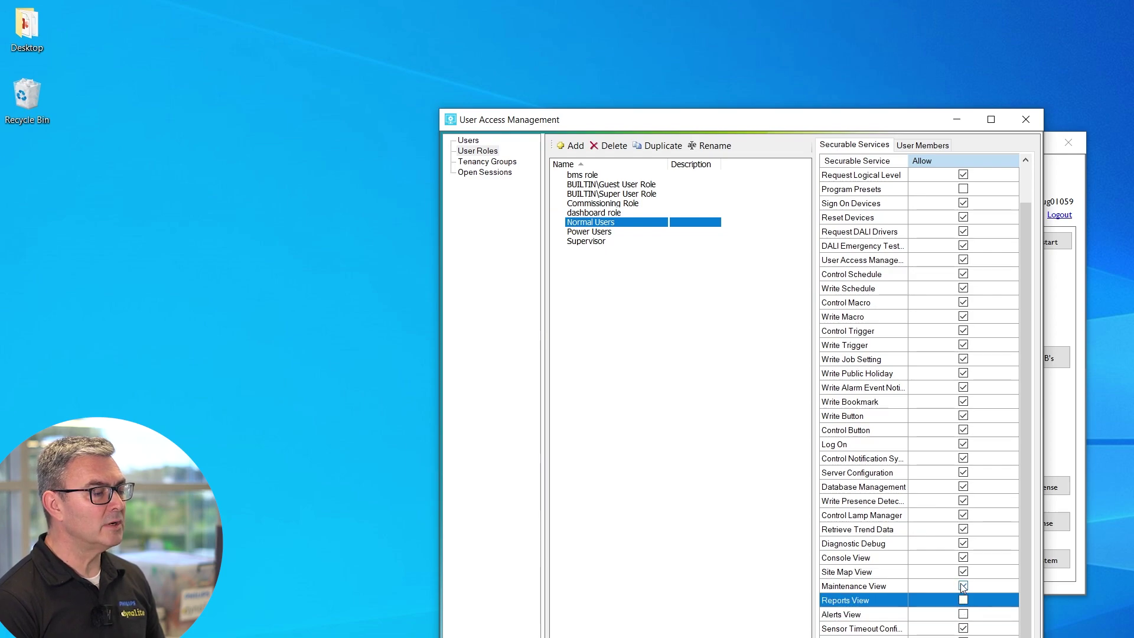
click(963, 586)
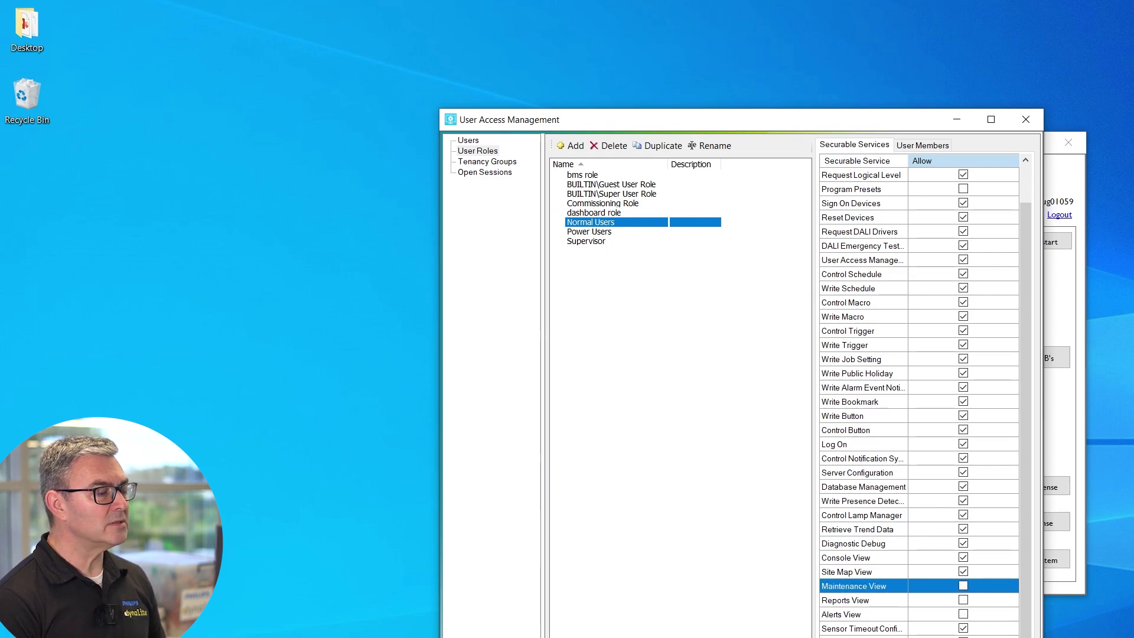
click(1027, 120)
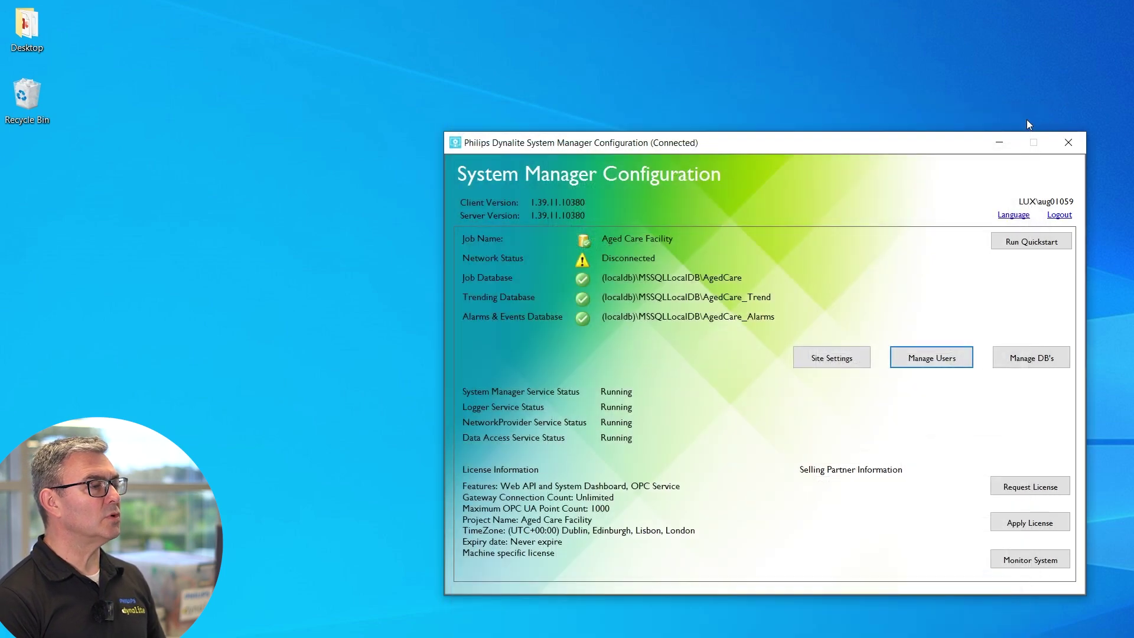
click(1065, 145)
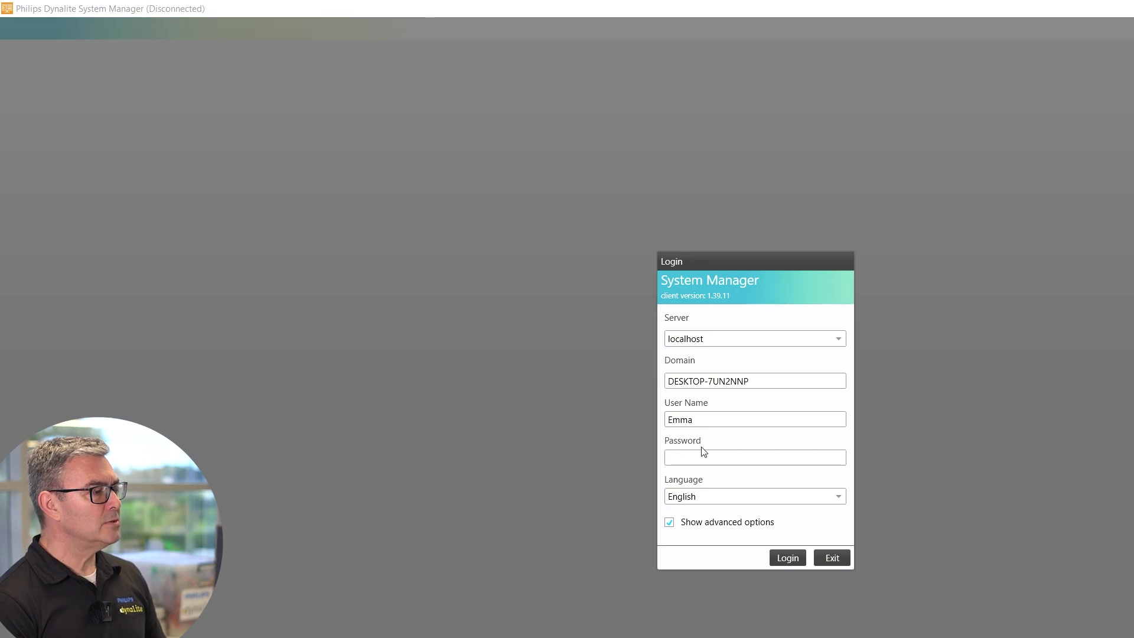
- Log in to System Manager on localhost as the newly added user by entering the account password
text(**)
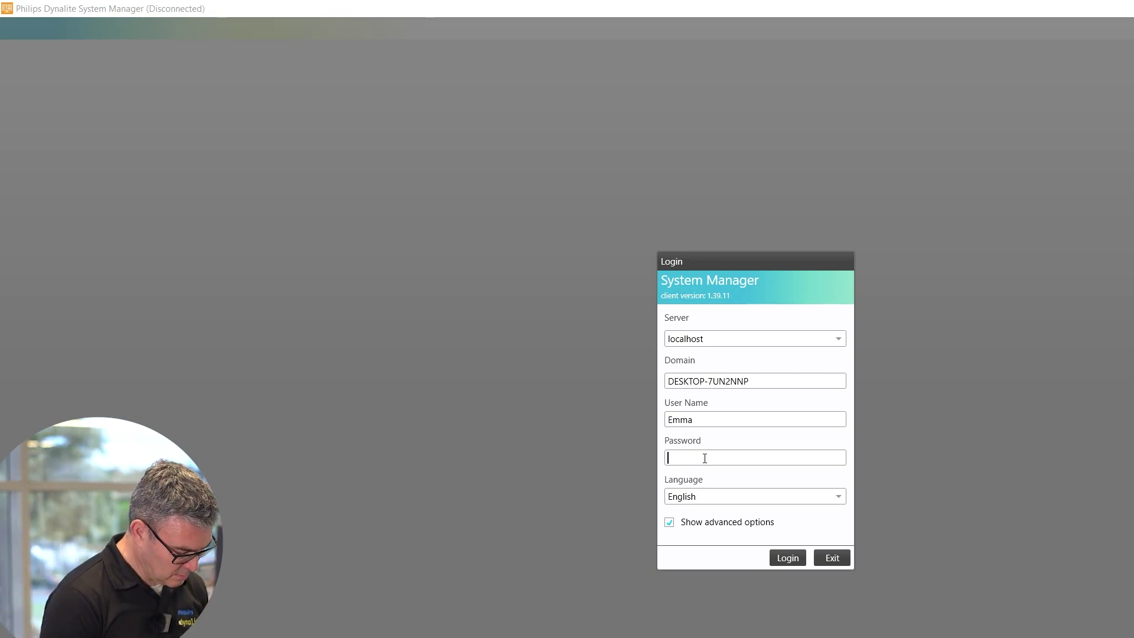
text(******)
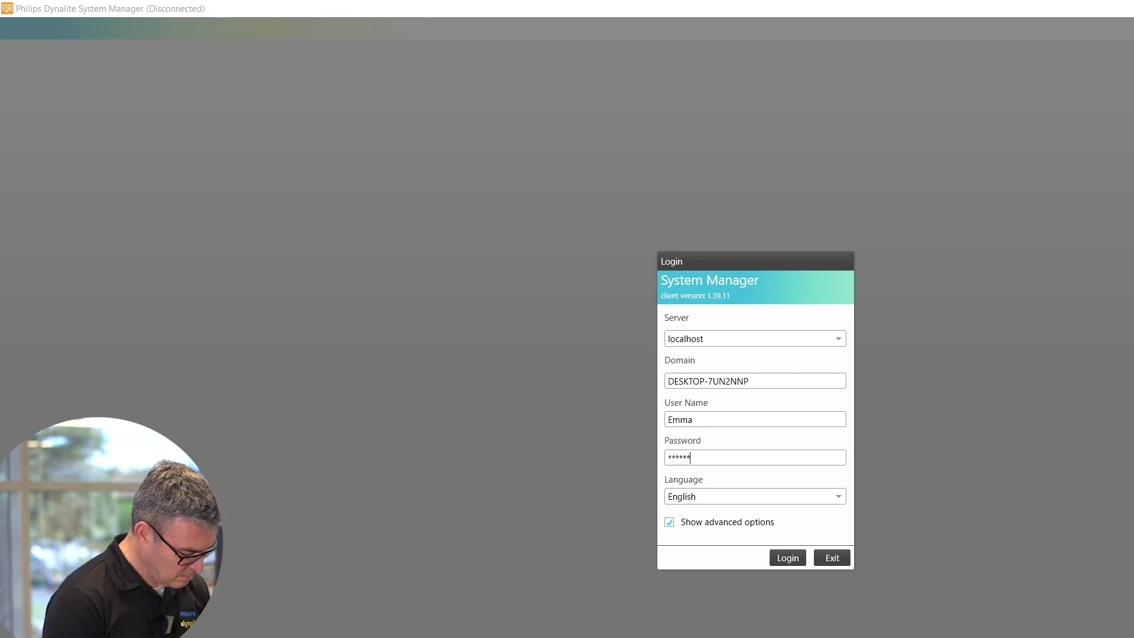
text(*)
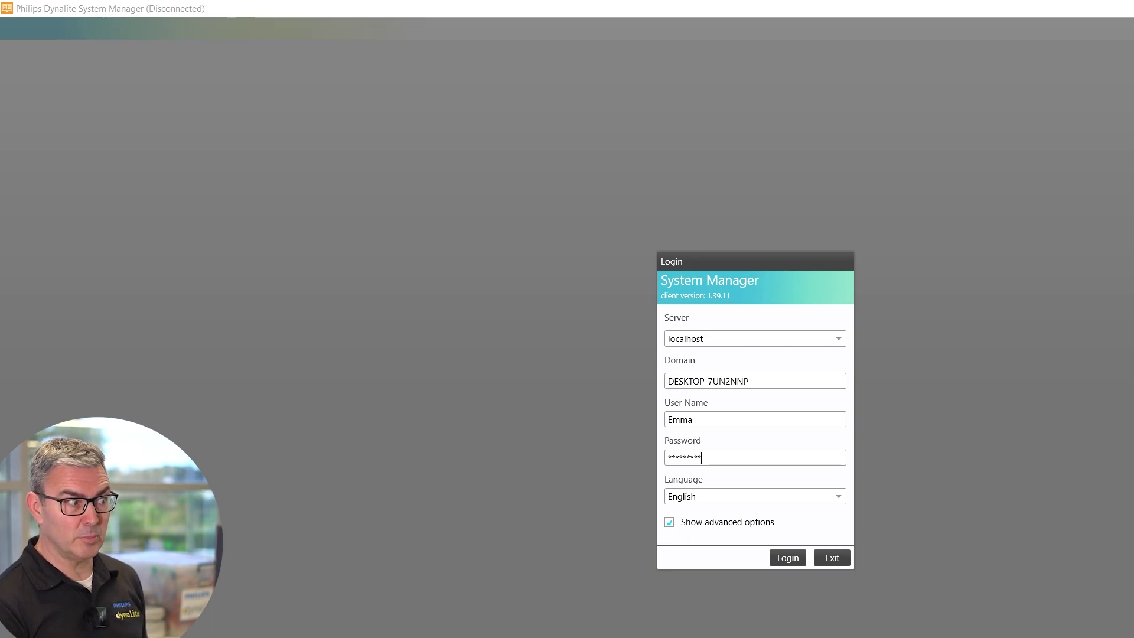
key(Return)
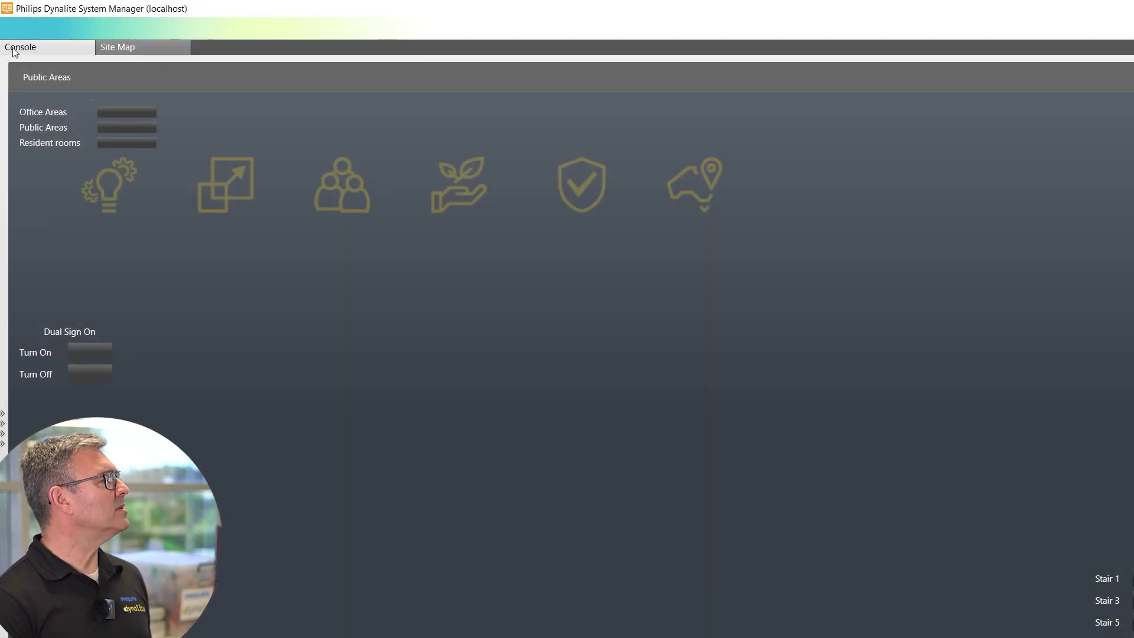
- Display the 01 - First Floor plan in the site map
click(119, 49)
click(69, 110)
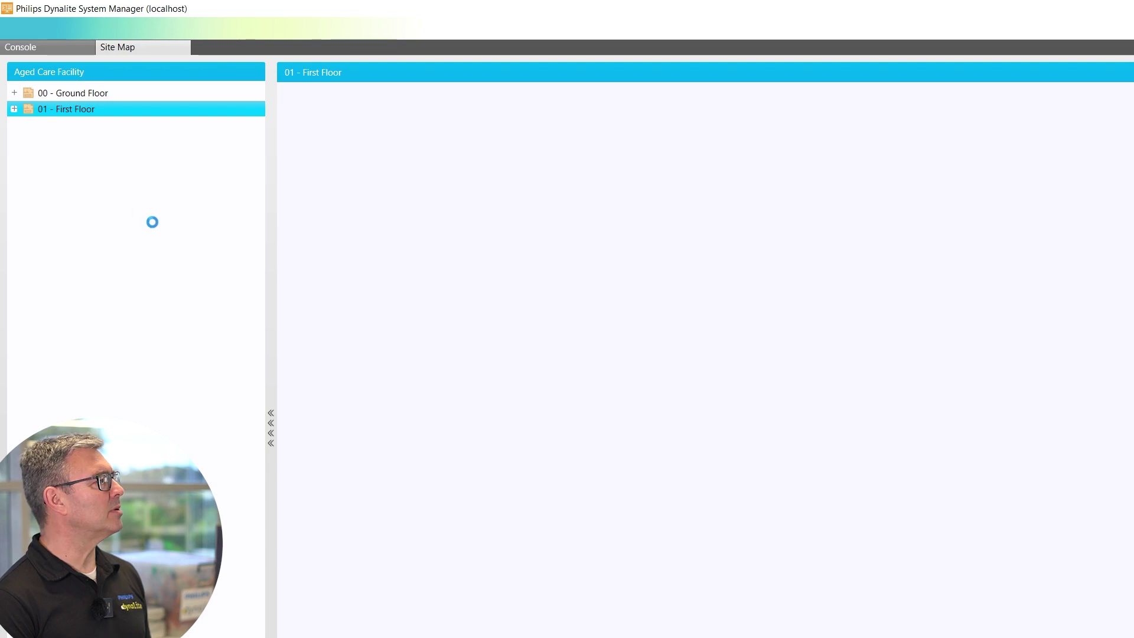
double_click(73, 115)
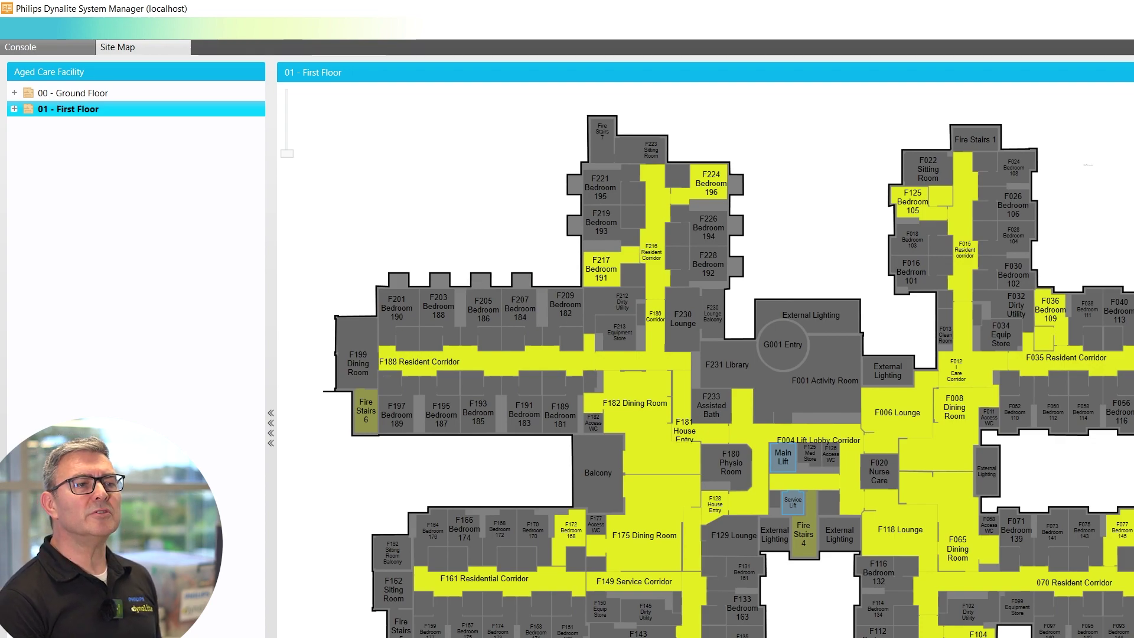
- Switch to System Manager Configuration and give the newly added user the BUILTIN\Super User Role in user management
key(alt+Tab)
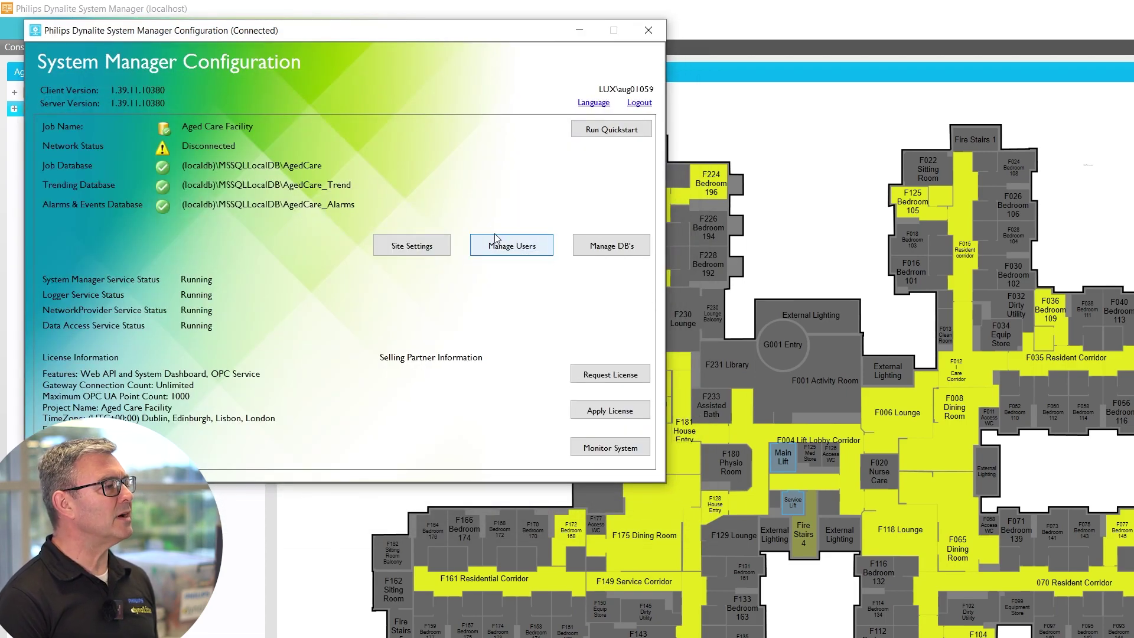
click(506, 248)
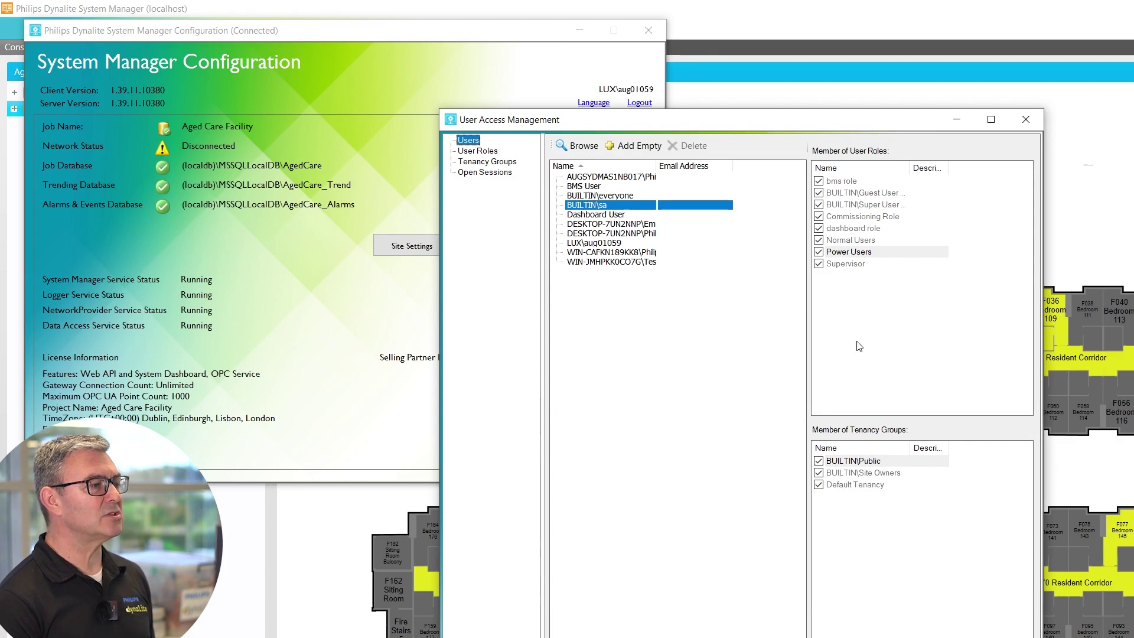
click(596, 225)
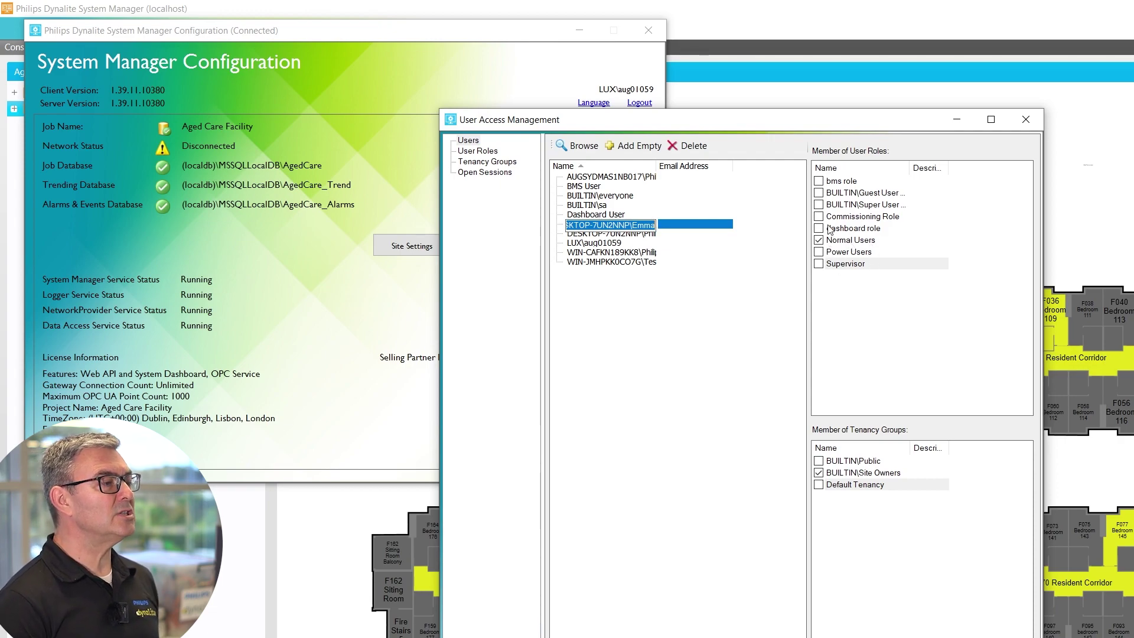
click(819, 205)
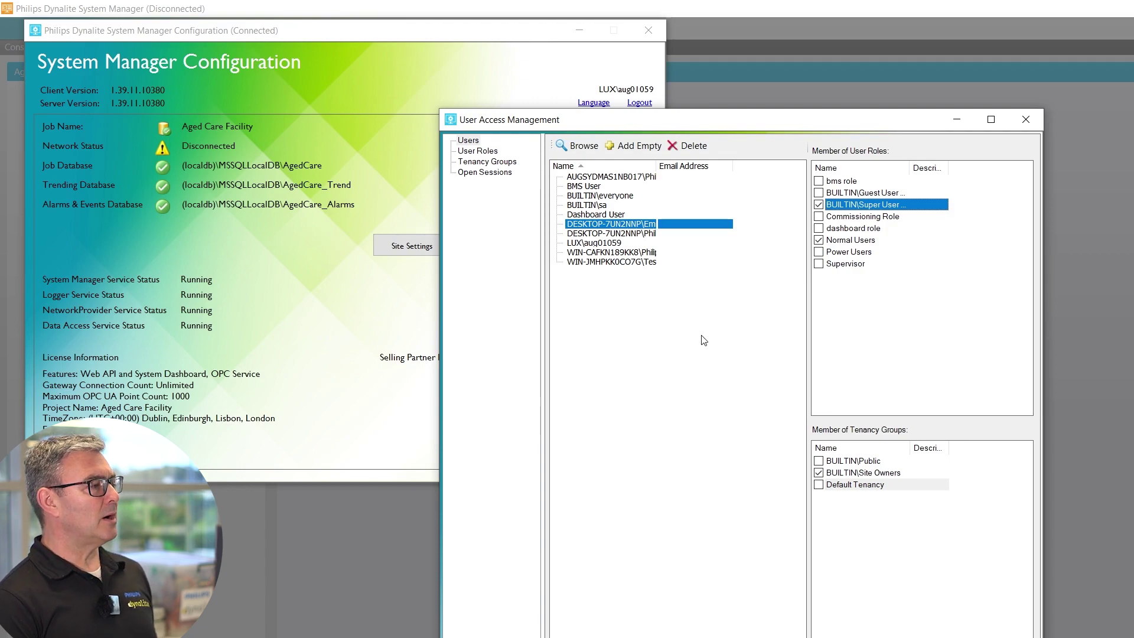
- Add a new user role named with the user's first name followed by "Only"
click(481, 151)
click(570, 145)
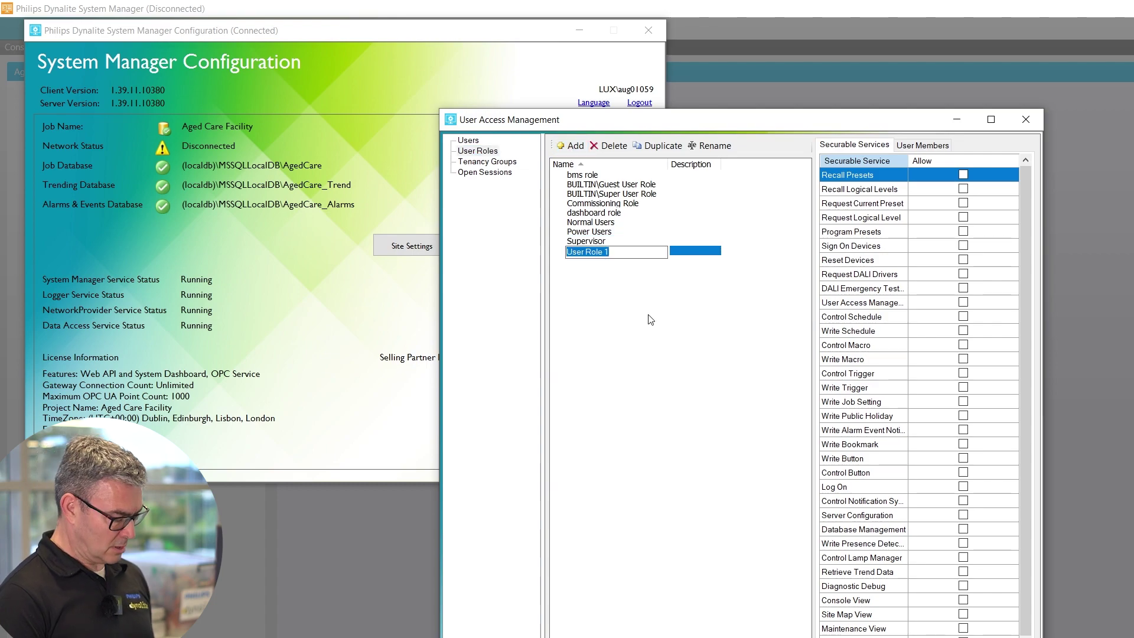
text(Em)
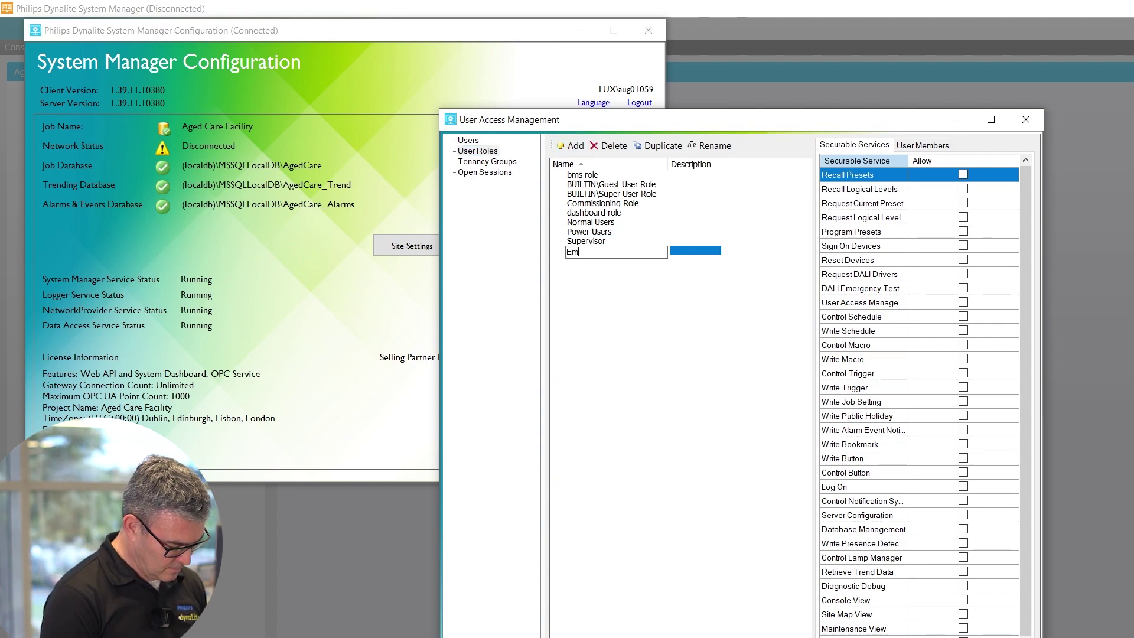
text(maOnl)
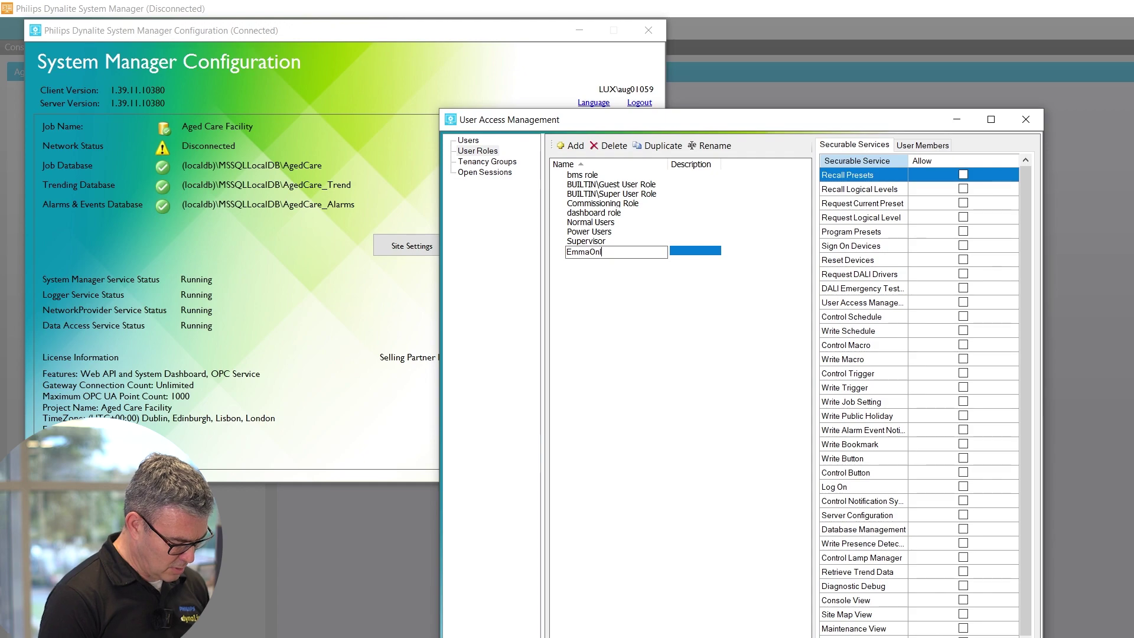
text(y)
key(Return)
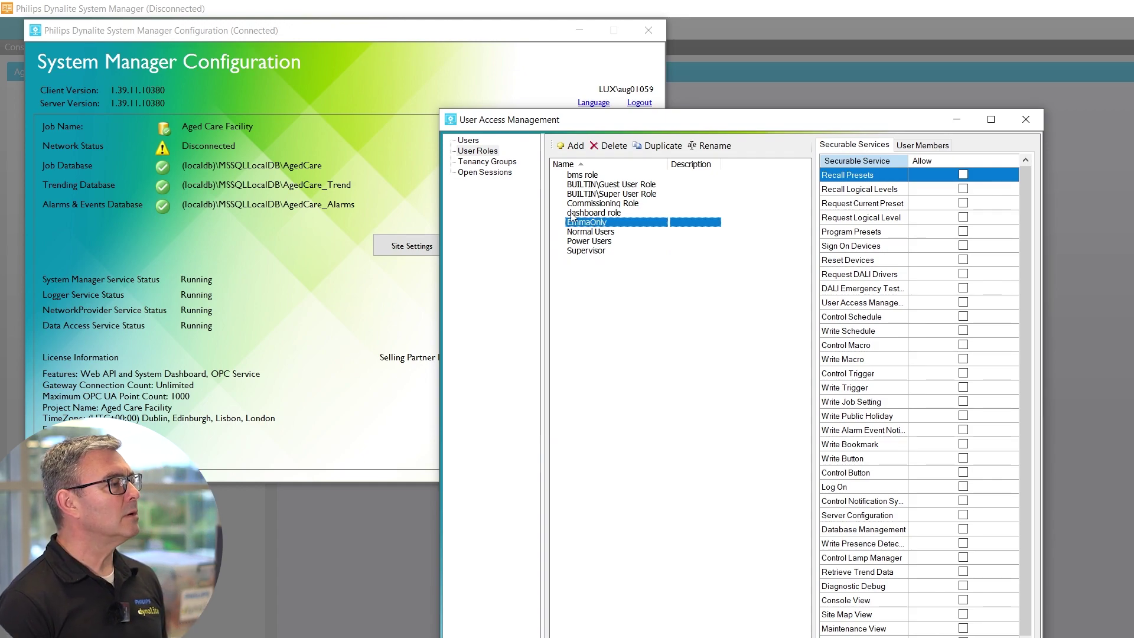
click(479, 151)
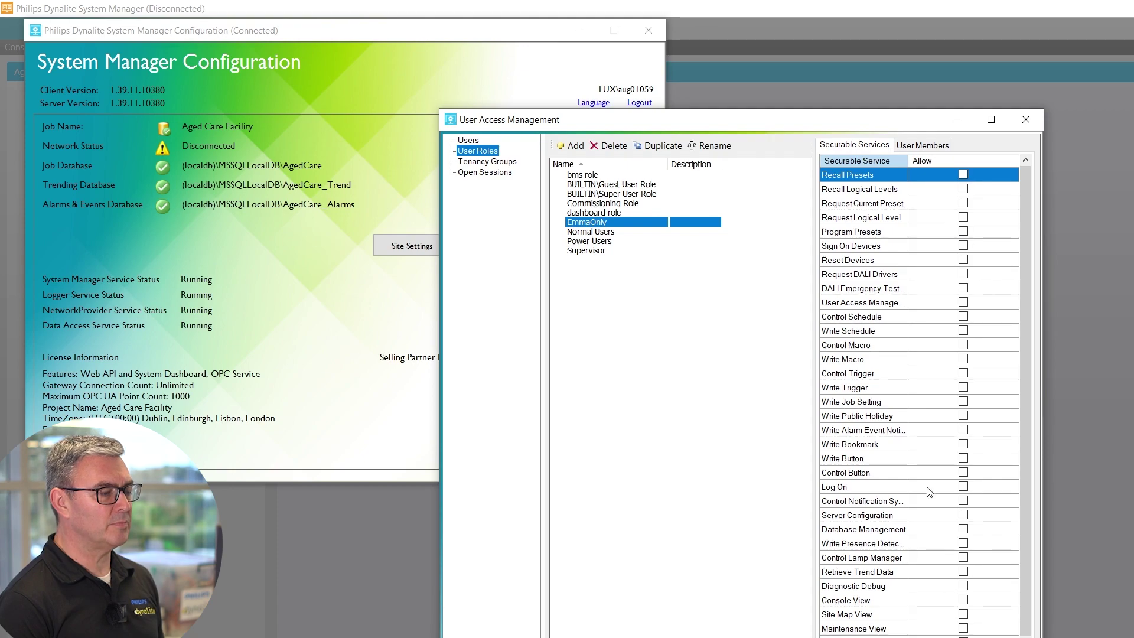
- Assign the user the new personal role, remove the Normal Users and BUILTIN\Super User roles, and close user management
click(469, 141)
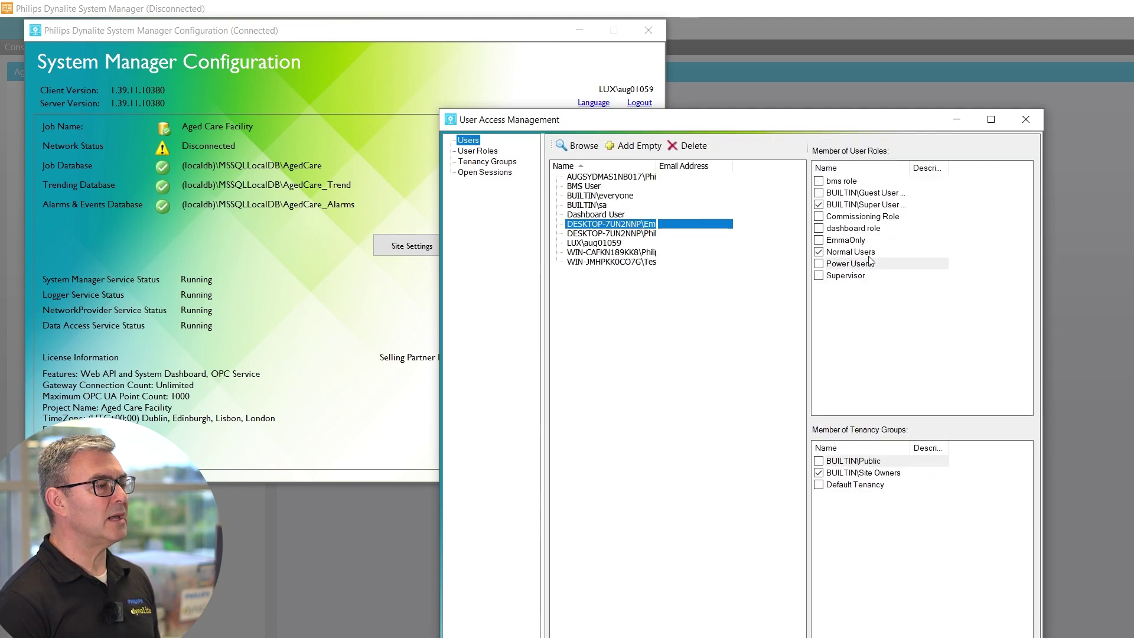
click(819, 240)
click(818, 252)
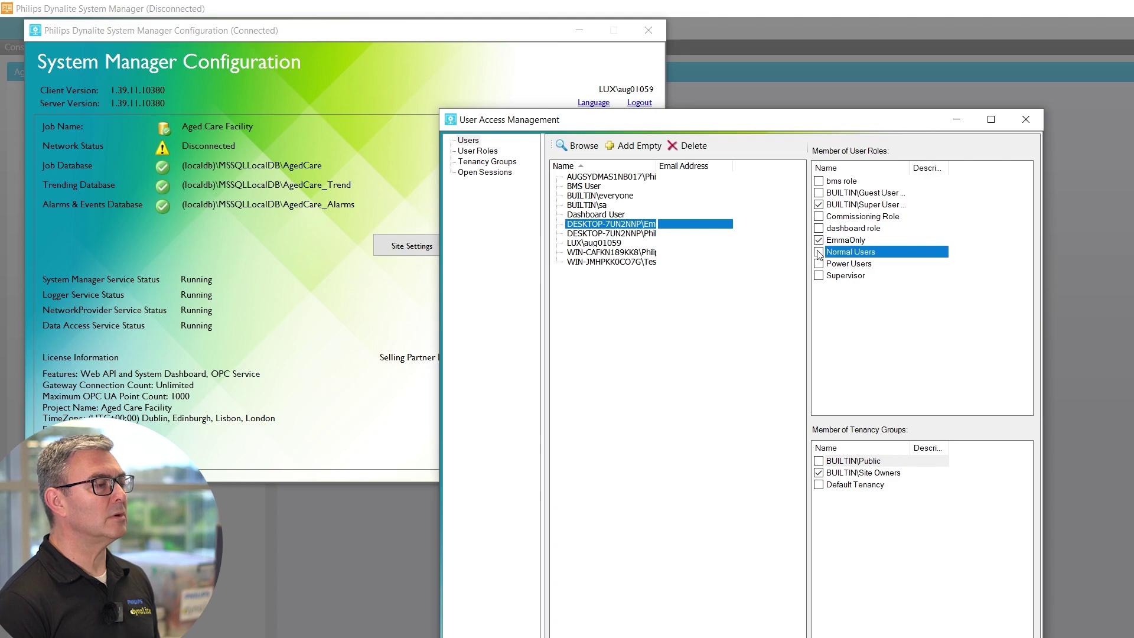
click(818, 205)
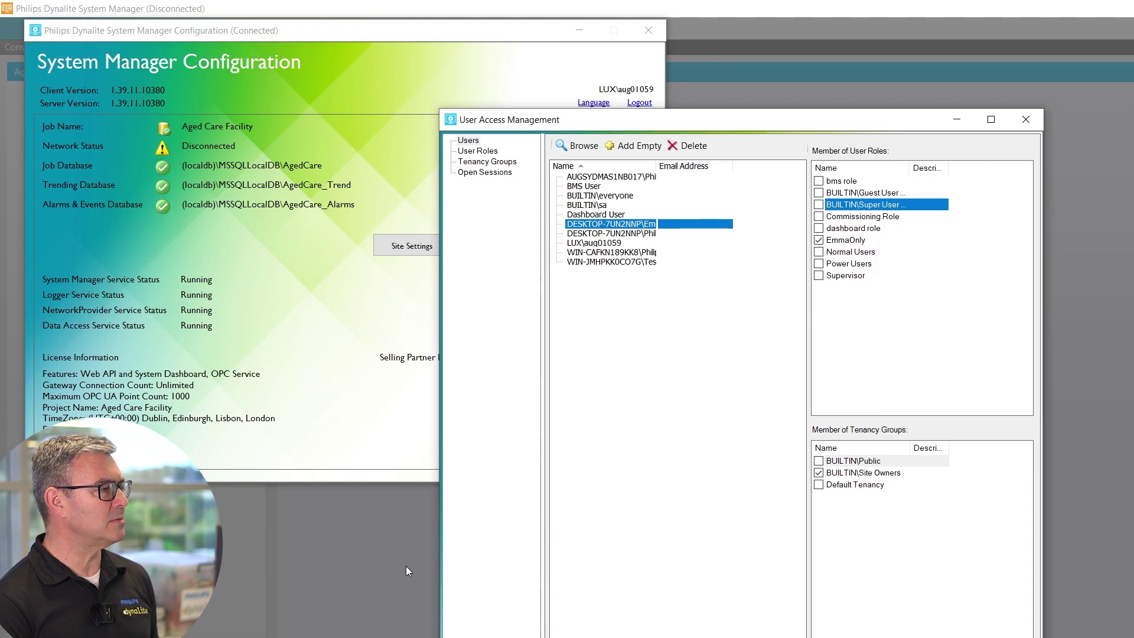
click(1023, 119)
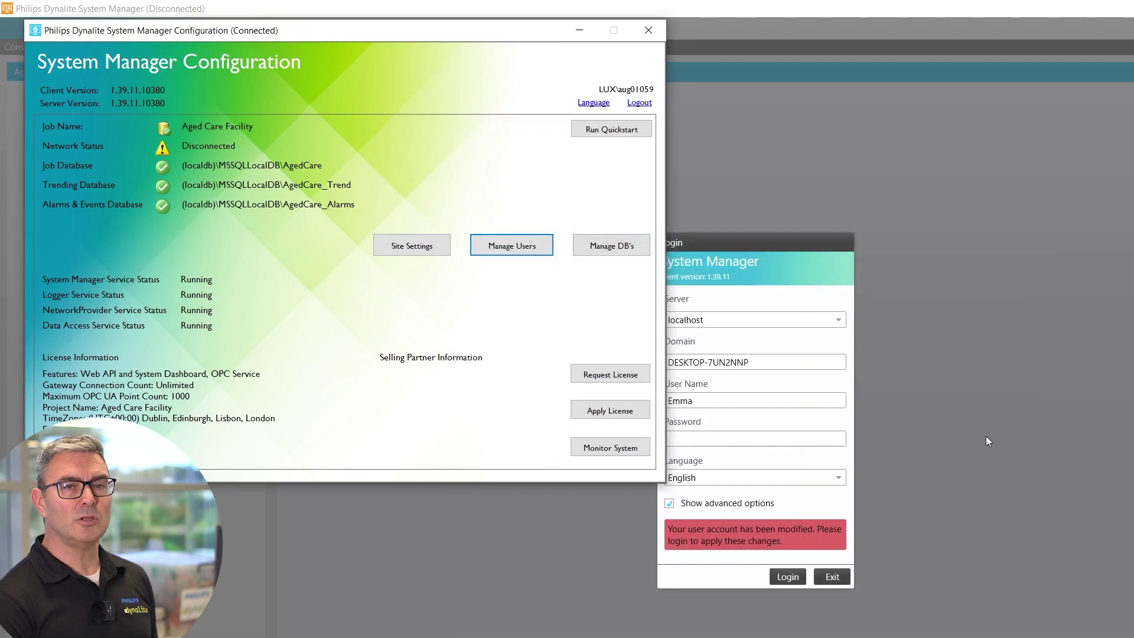